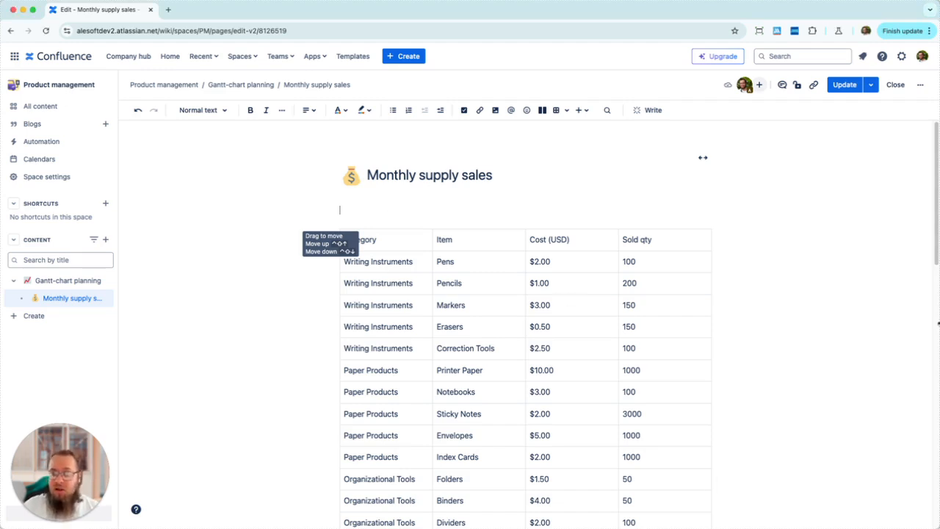
Look through the whole supply sales table on the Monthly supply sales page, from the header row to the Breakroom Supplies rows.
scroll(724, 326, down, 2)
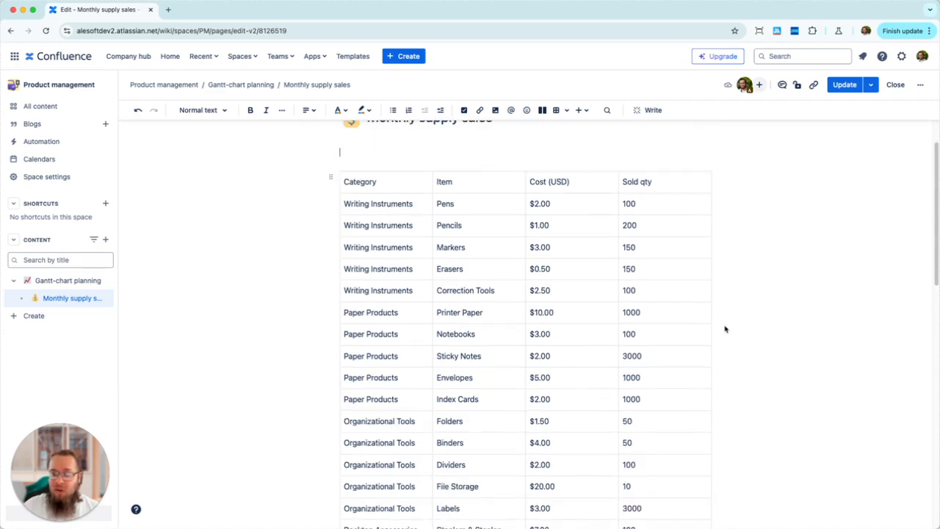
scroll(724, 328, up, 1)
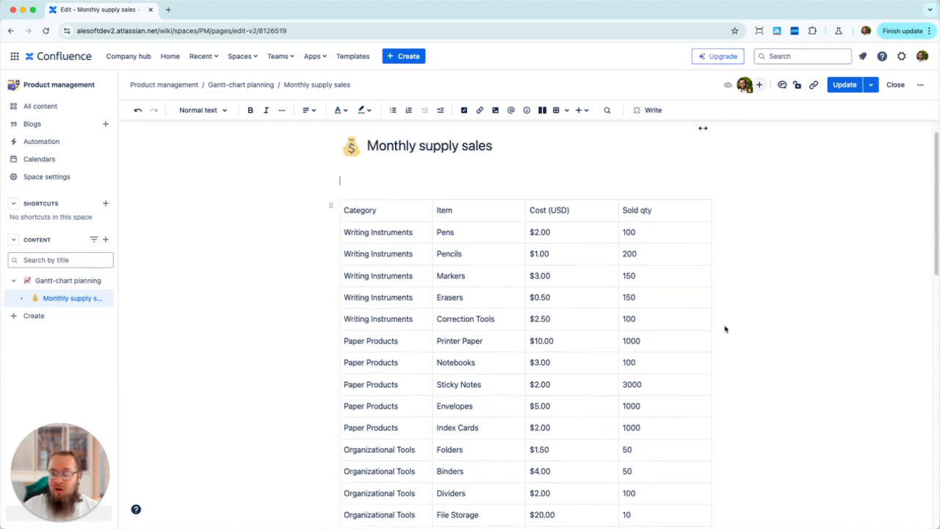
scroll(725, 329, down, 10)
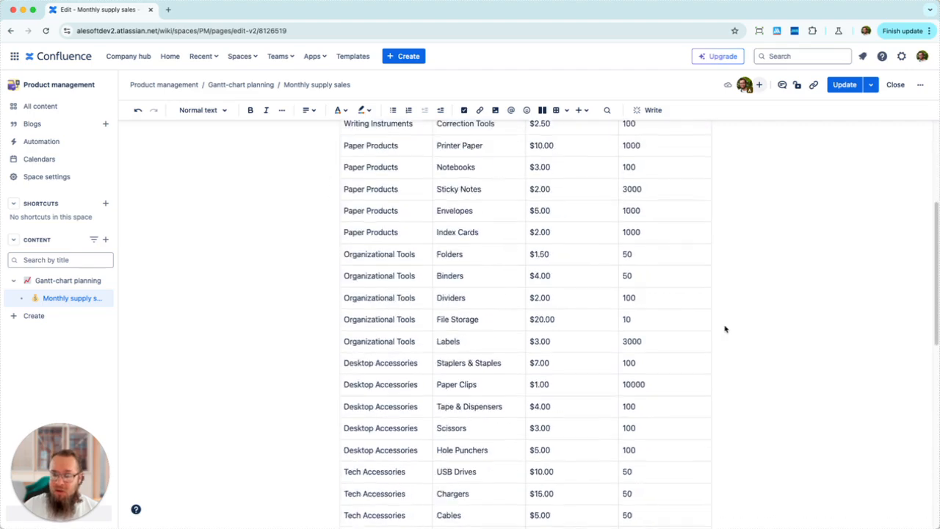
scroll(725, 329, up, 10)
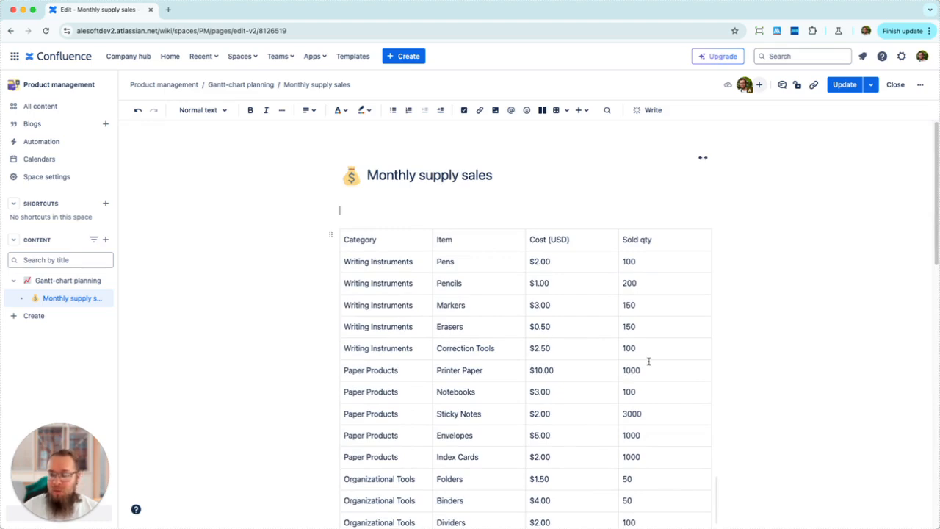
scroll(648, 361, down, 10)
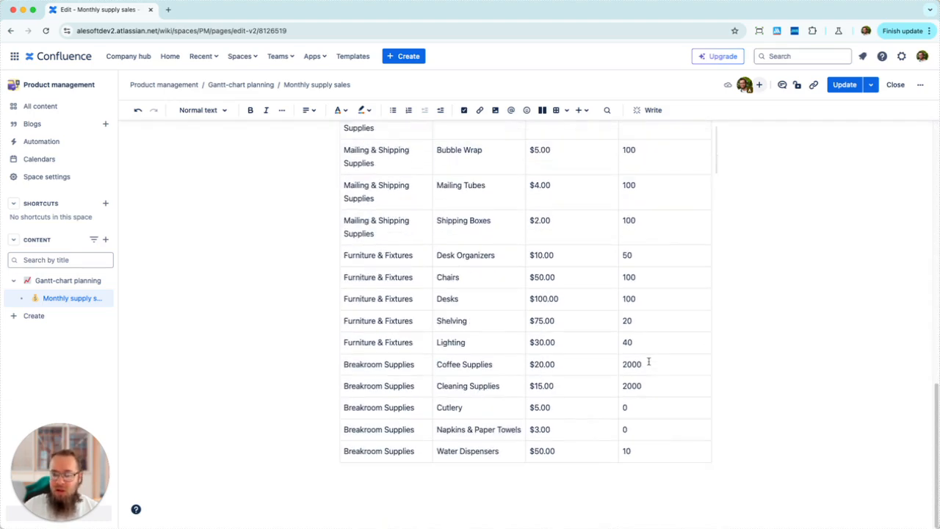
scroll(648, 361, up, 5)
scroll(649, 360, up, 5)
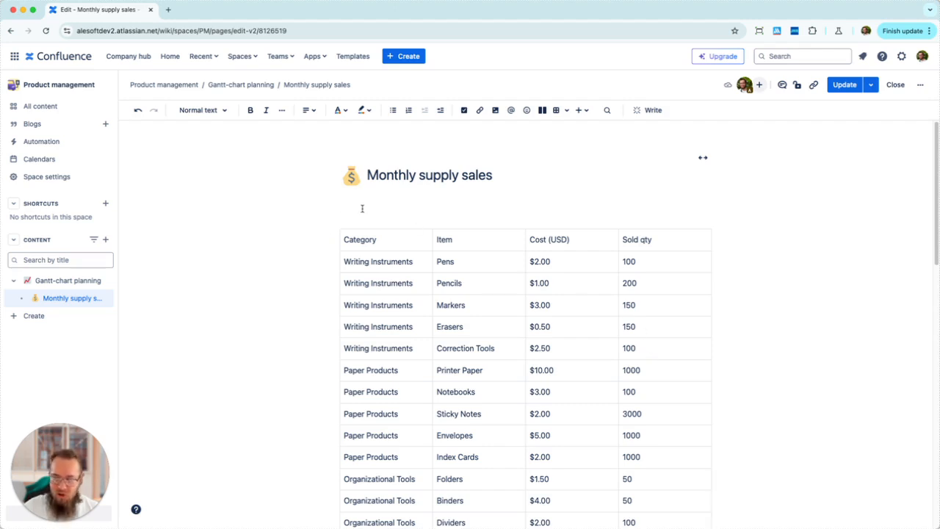
Insert the Excel-like Tables macro on the empty line above the supply sales table.
text(/)
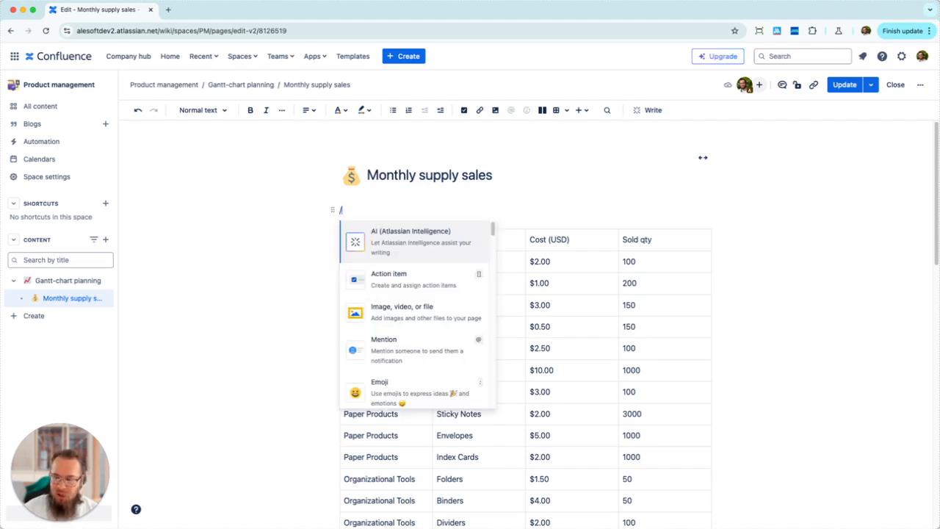
text(exce)
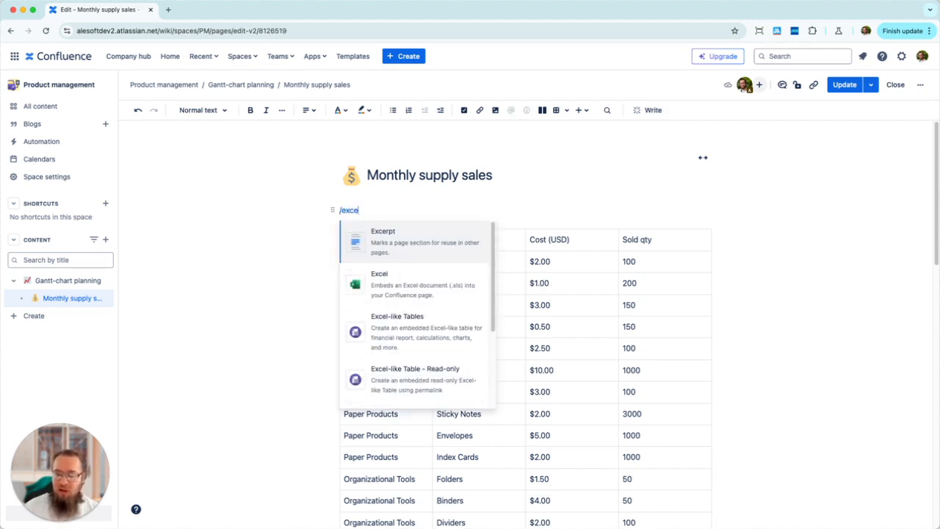
text(l)
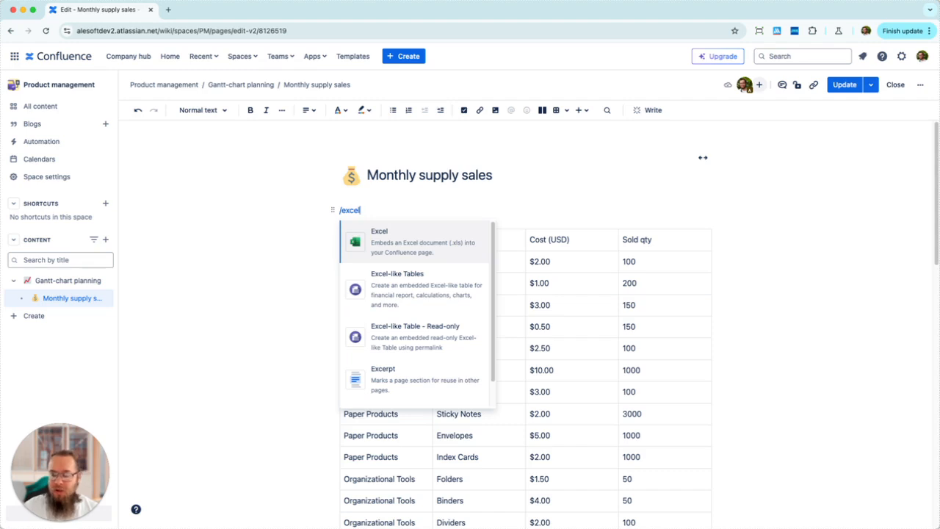
key(Down)
key(Down)
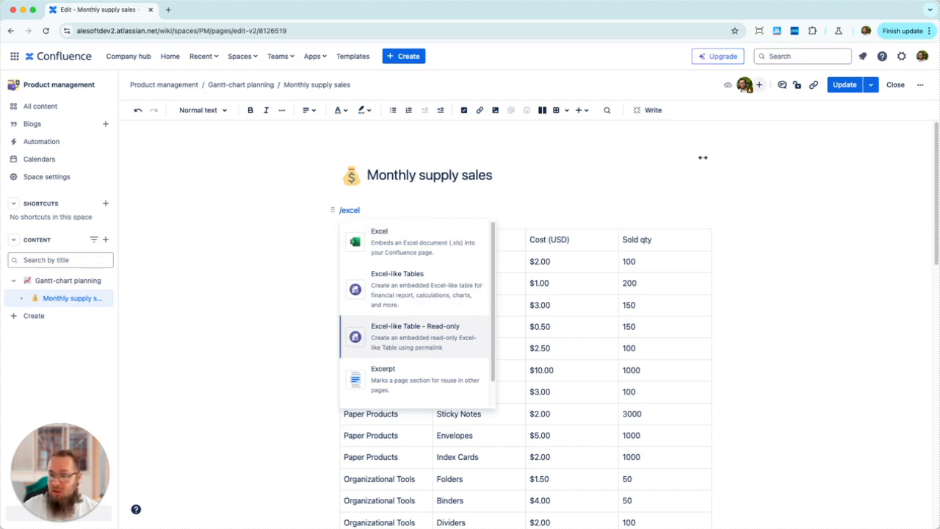
key(Up)
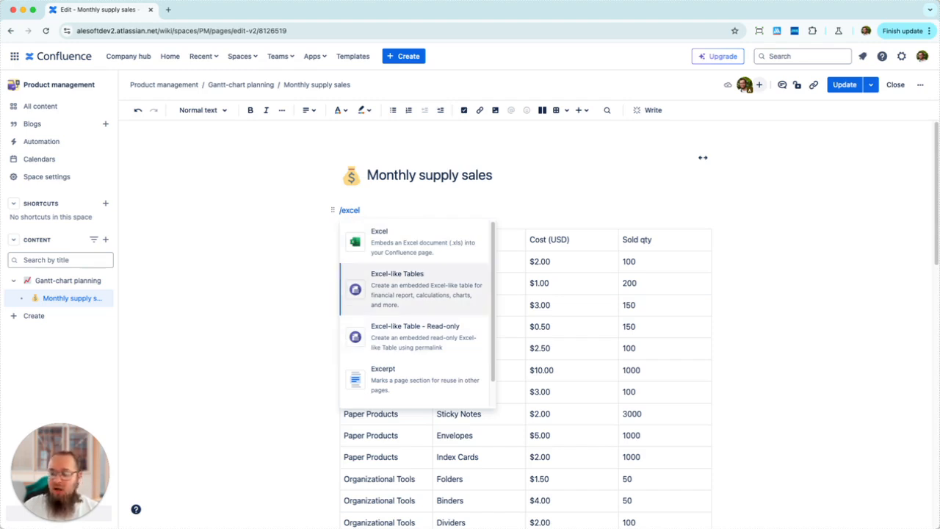
click(445, 301)
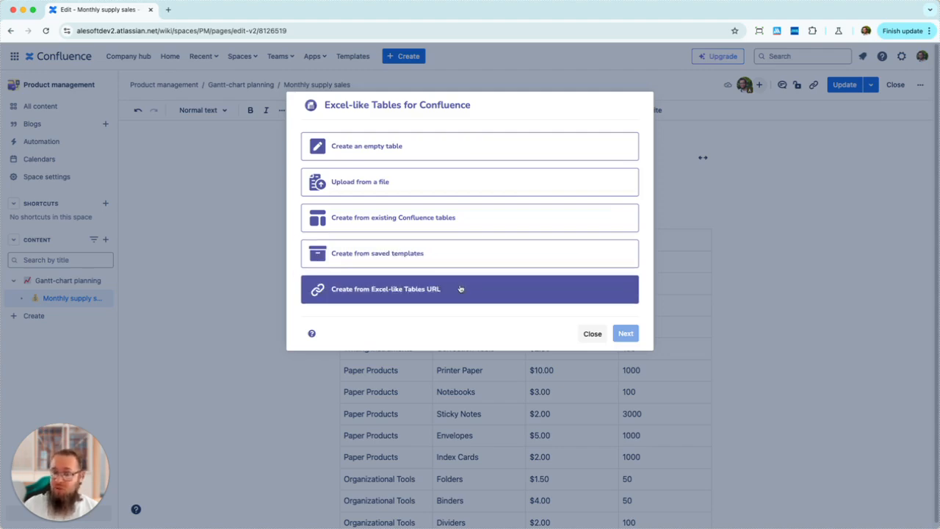
Create the Excel-like table from the existing Confluence table, Table 1, using the option that copies it without removing the original.
click(477, 224)
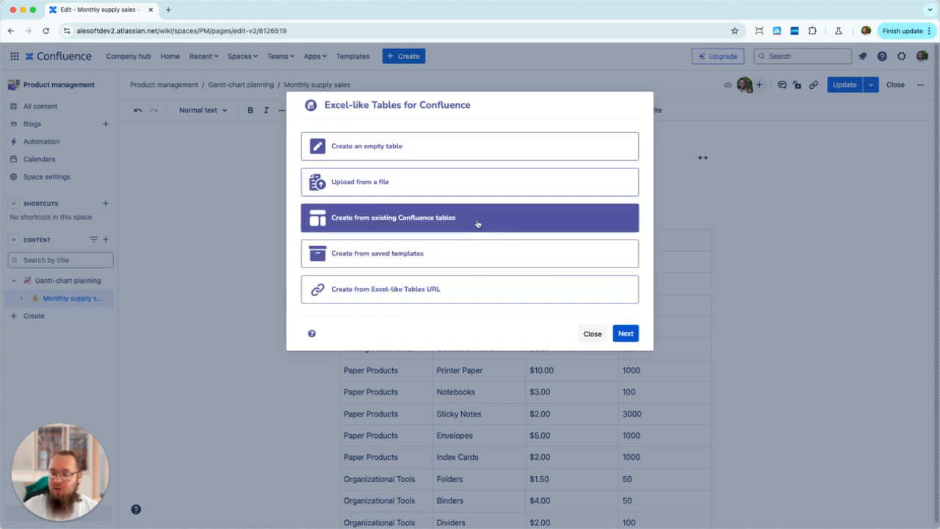
click(628, 341)
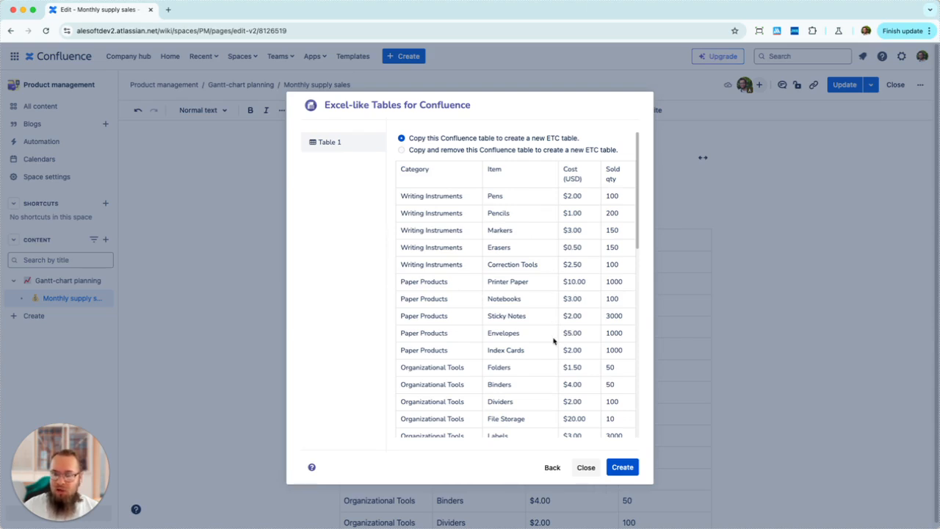
click(503, 151)
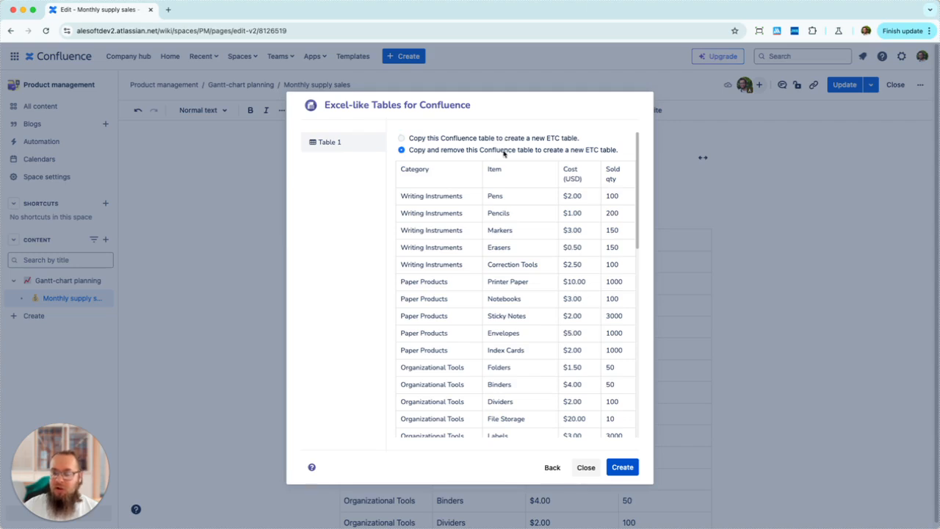
click(510, 138)
click(622, 470)
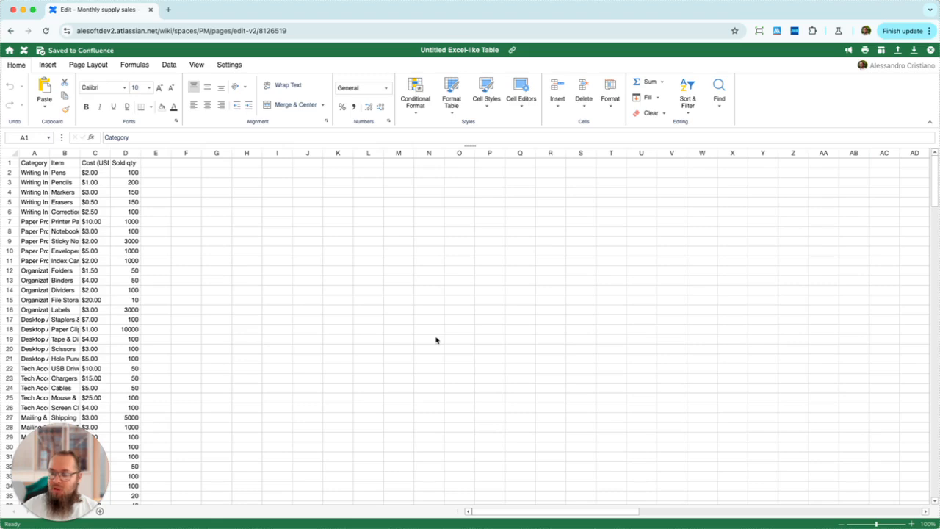
Insert a pie chart from the Category and Sold qty columns and enlarge it to show the full legend.
click(57, 220)
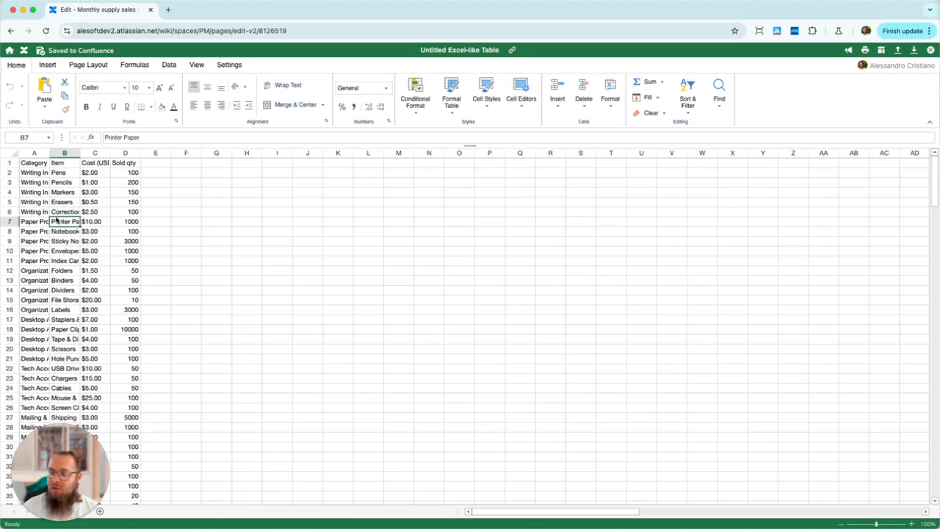
click(40, 173)
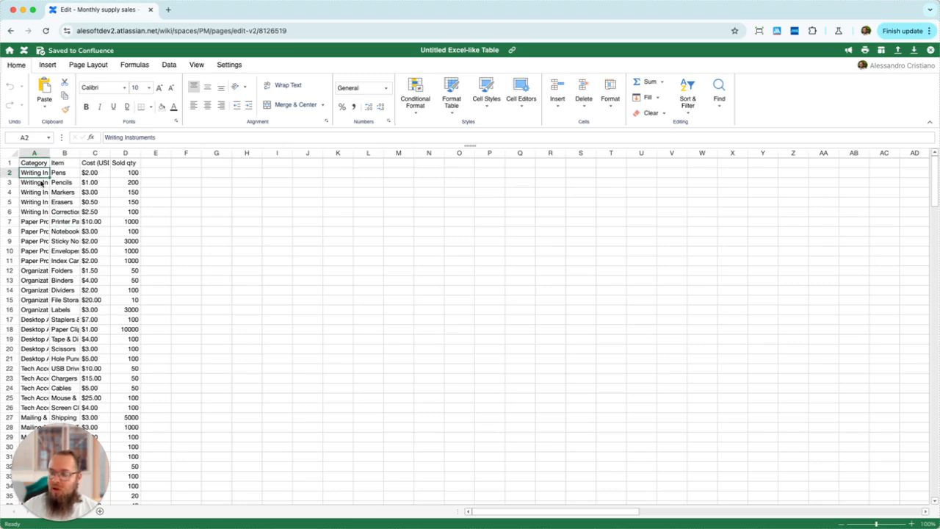
click(126, 203)
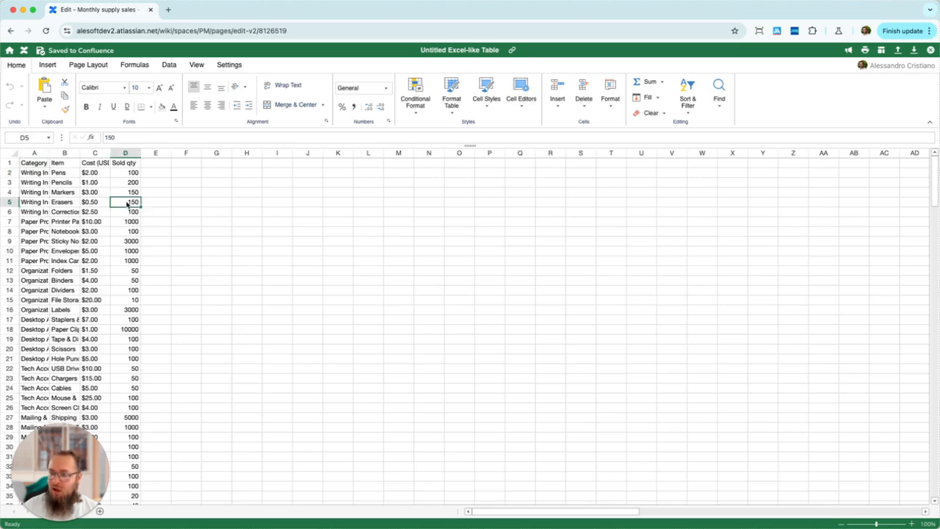
click(126, 153)
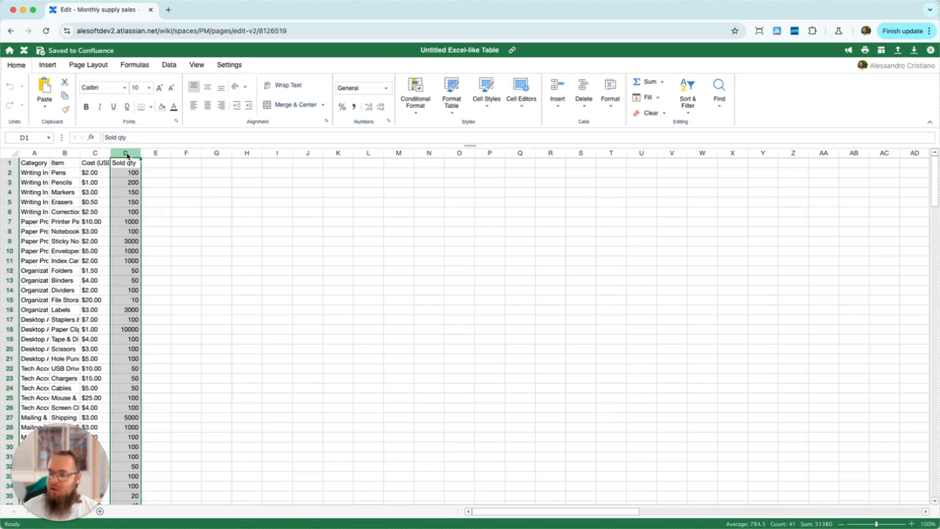
super+click(31, 156)
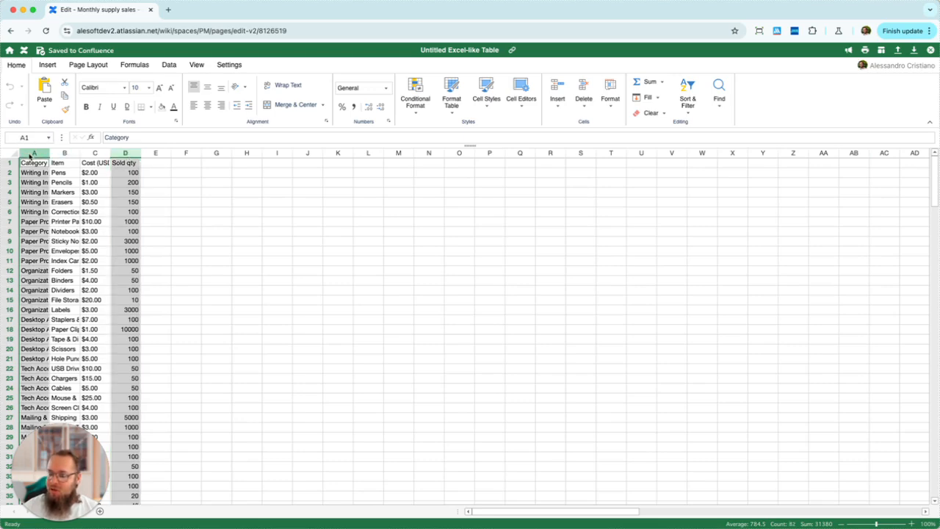
click(44, 64)
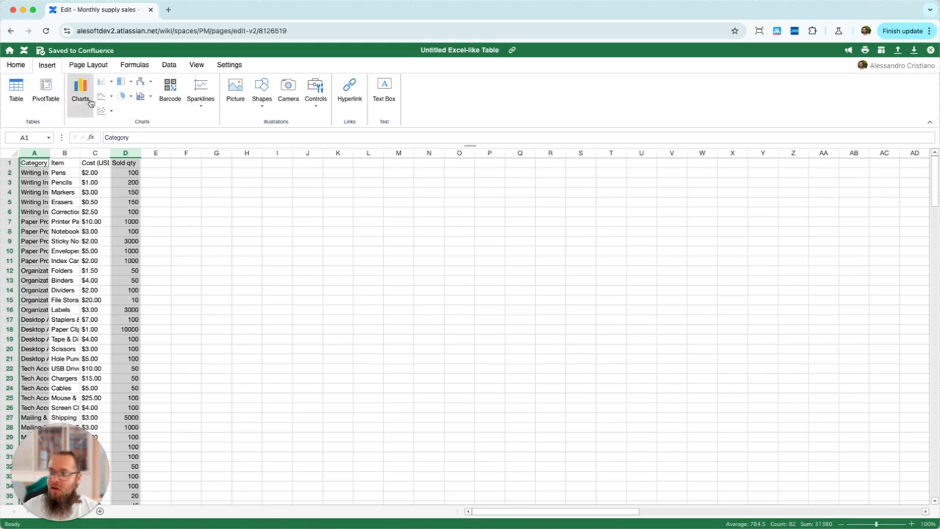
click(123, 97)
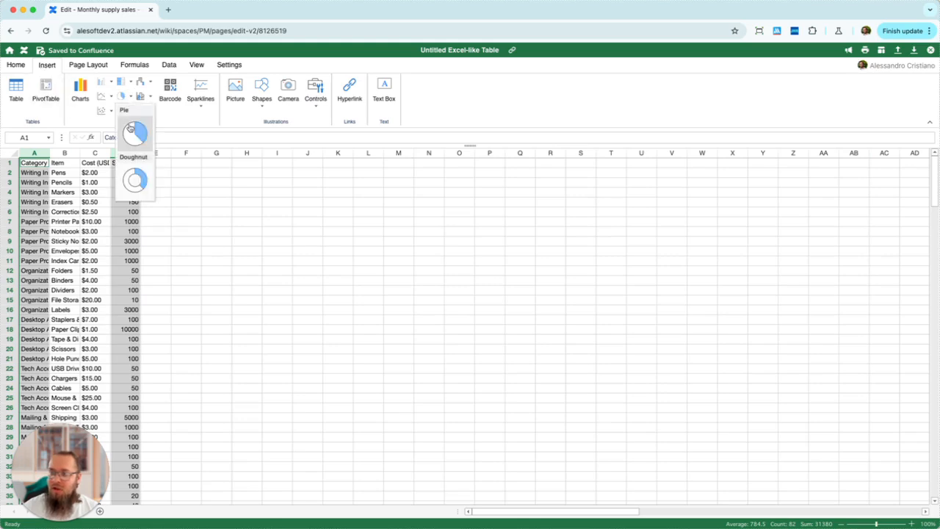
click(130, 127)
drag(385, 316, 510, 414)
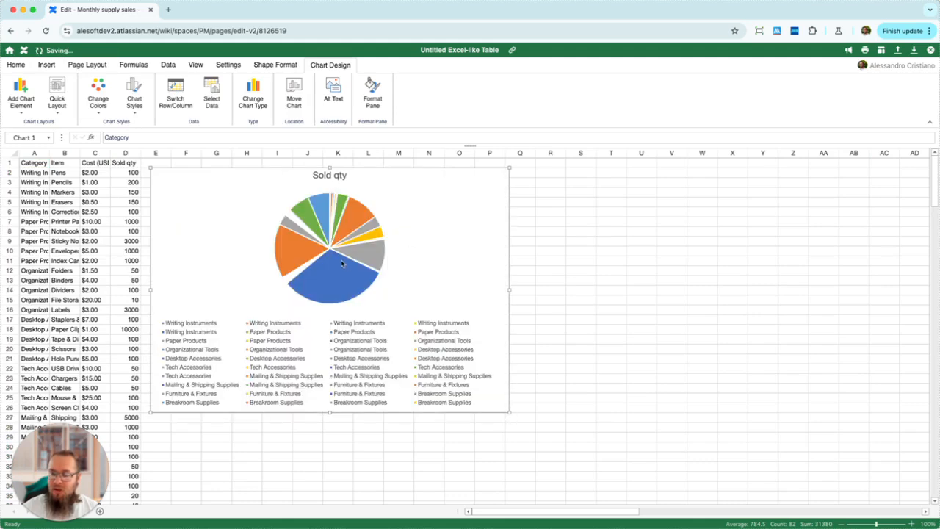
mouse_move(364, 260)
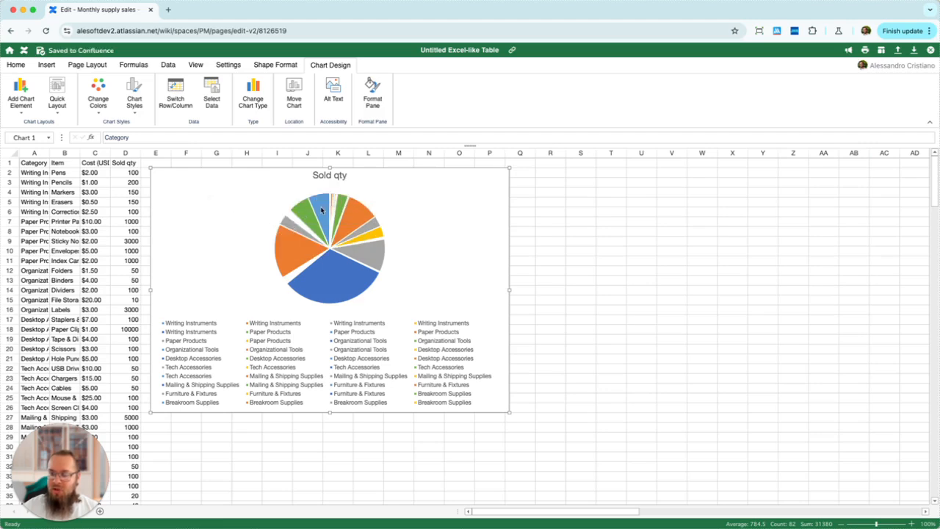
click(429, 239)
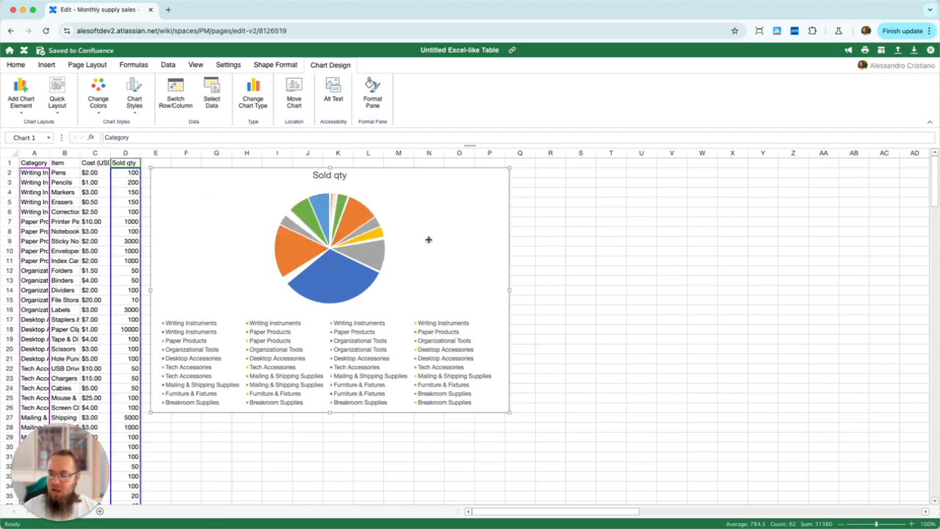
right_click(224, 214)
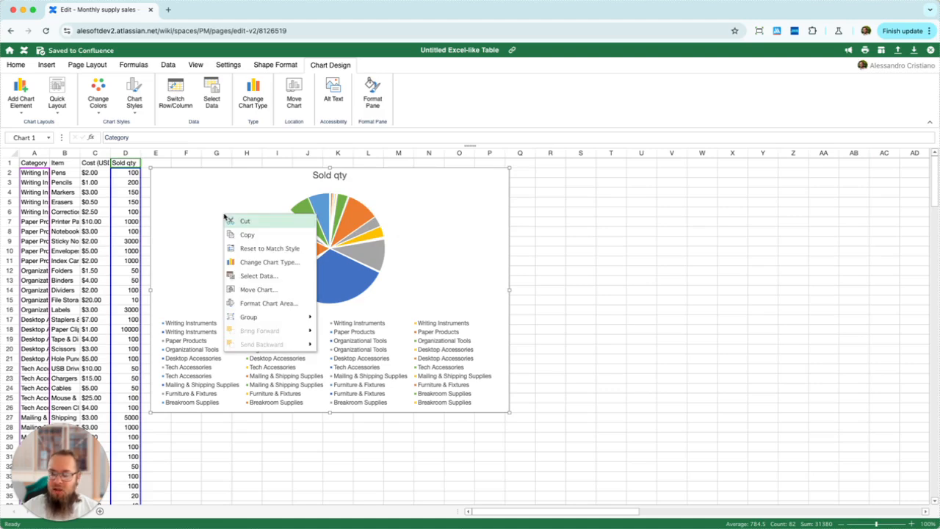
click(181, 213)
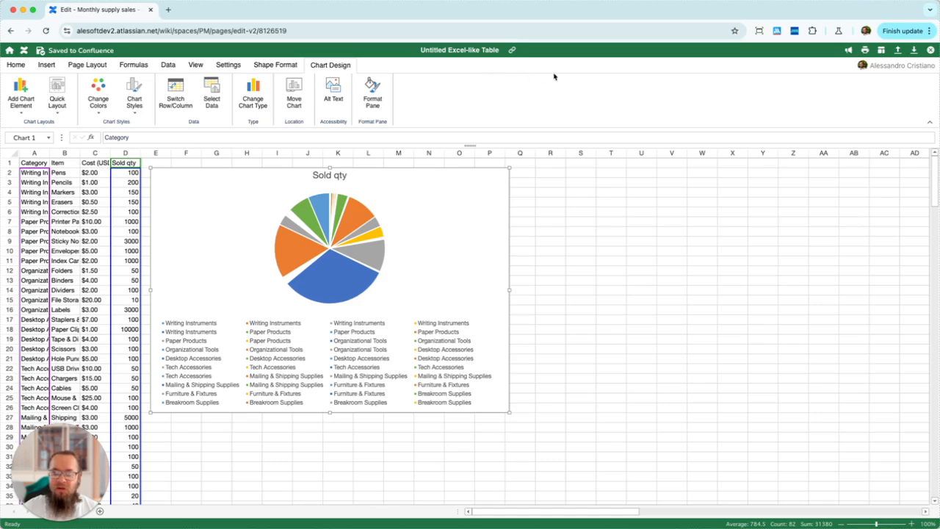
Close the spreadsheet editor and publish the updated Monthly supply sales page.
click(931, 50)
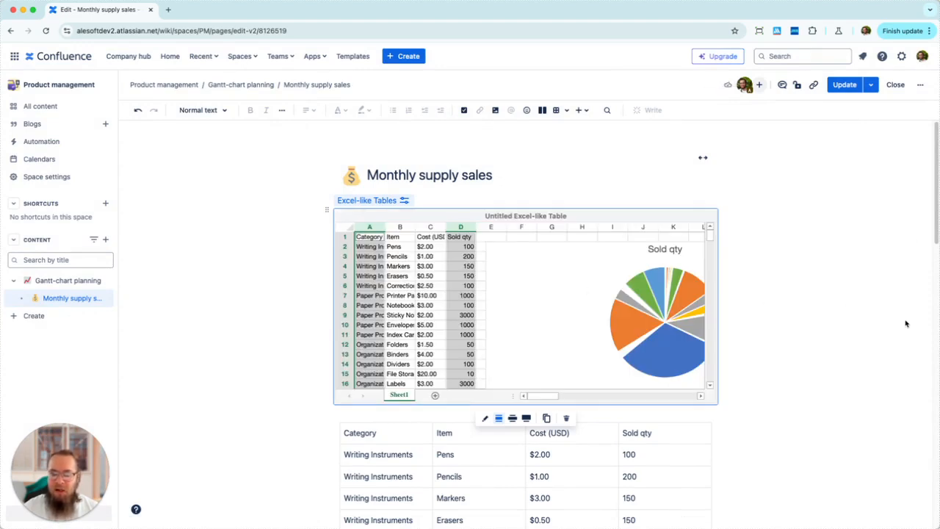
click(845, 85)
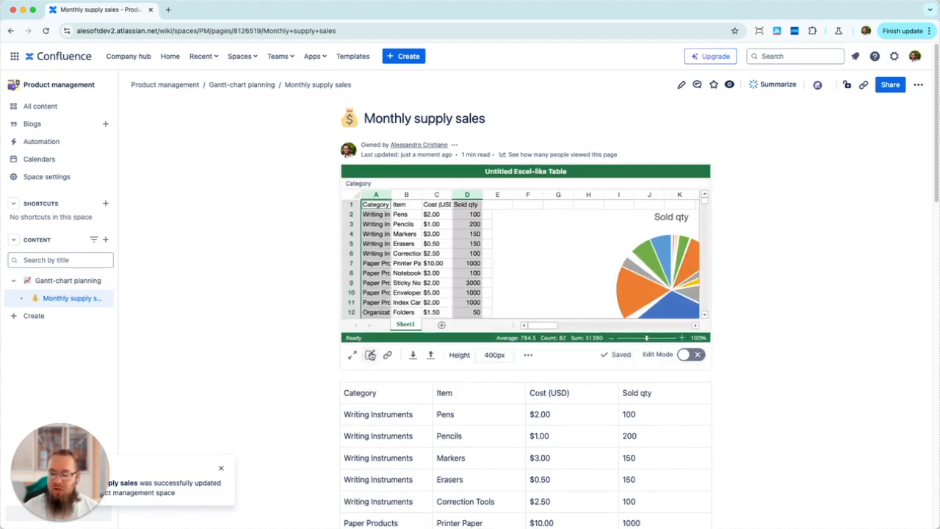
Copy the embedded Excel-like table's link and open it in a new browser tab.
click(387, 355)
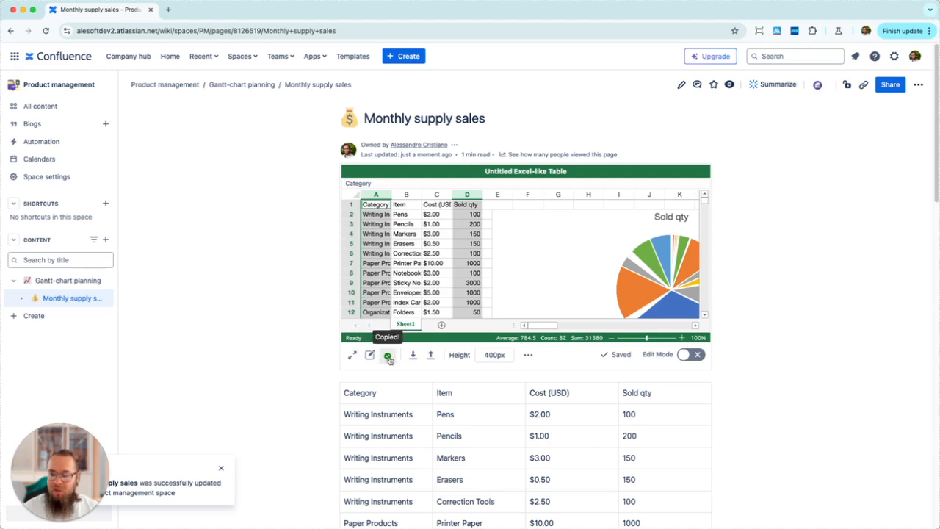
click(168, 9)
key(ctrl+v)
key(Return)
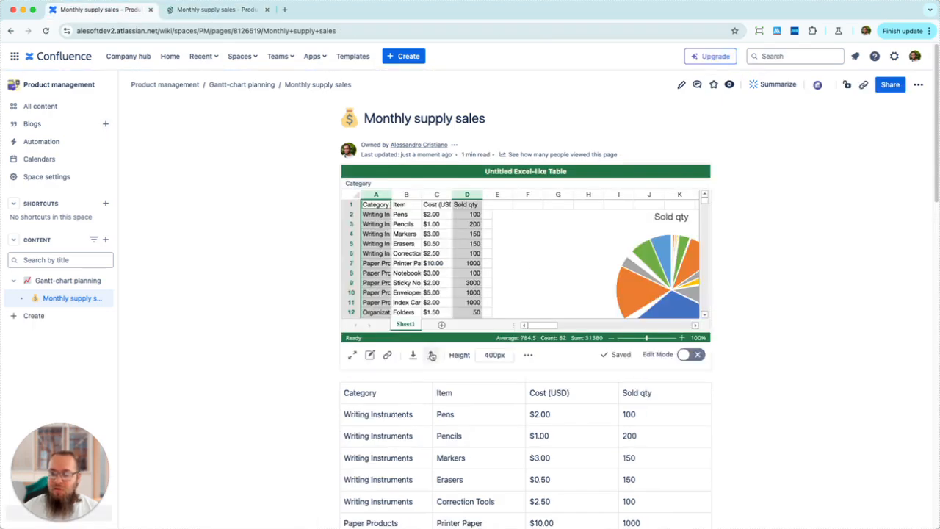
Download the embedded table as an Excel file named Untitled Excel-like Table.xlsx.
click(414, 357)
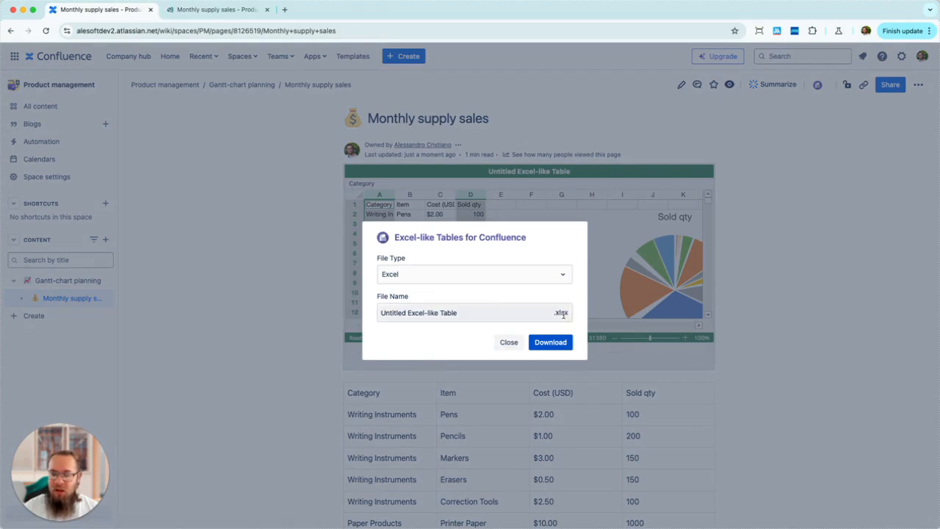
click(552, 342)
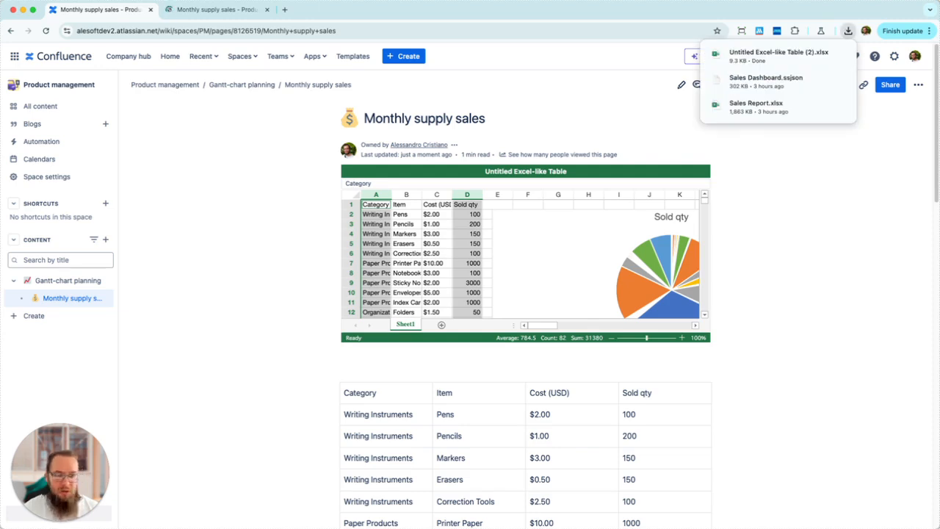
click(790, 61)
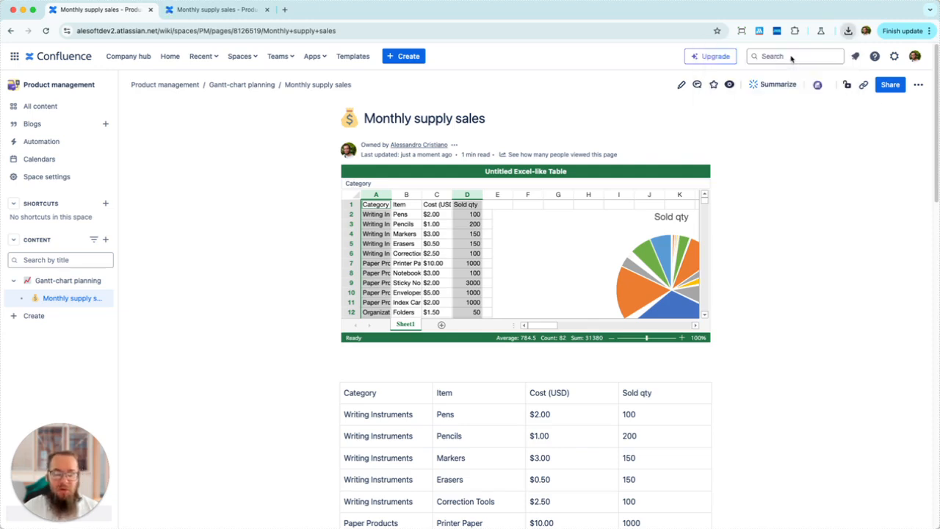